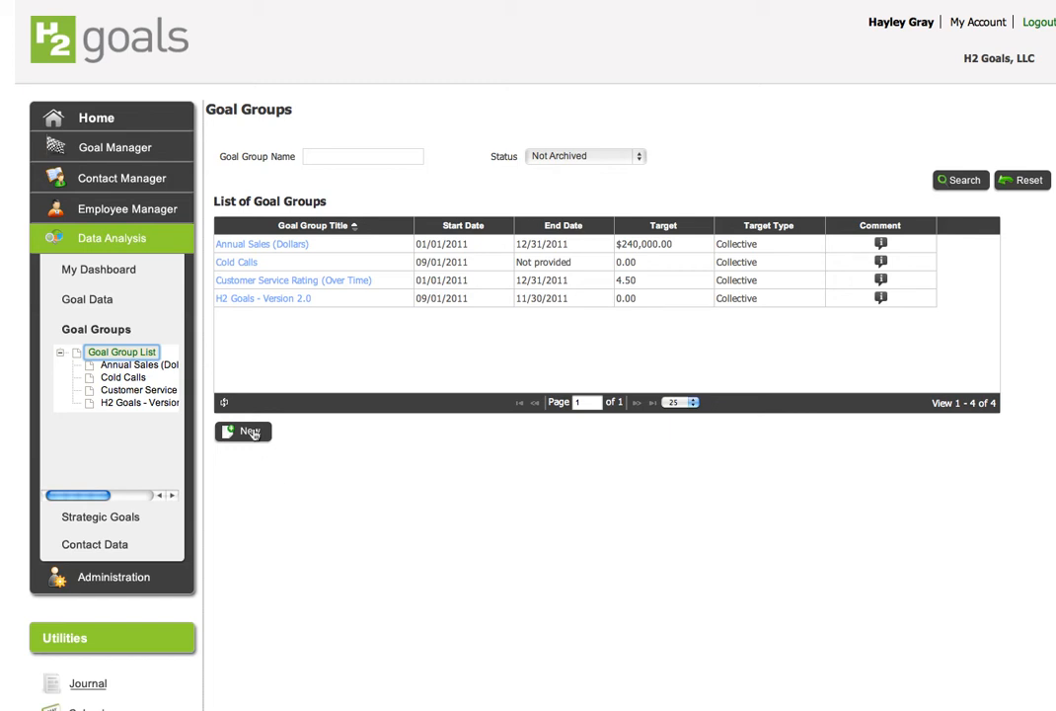
Create a new goal group named Annual Sales (Dollars)
{"action": "left_click", "coordinate": [251, 431]}
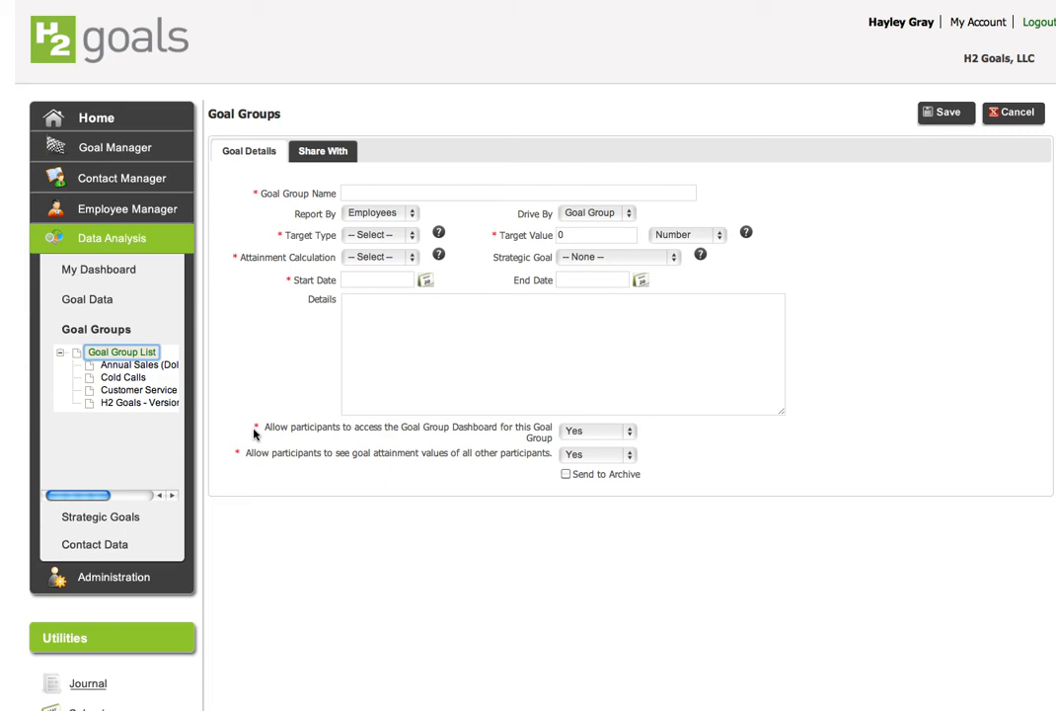
{"action": "left_click", "coordinate": [352, 192]}
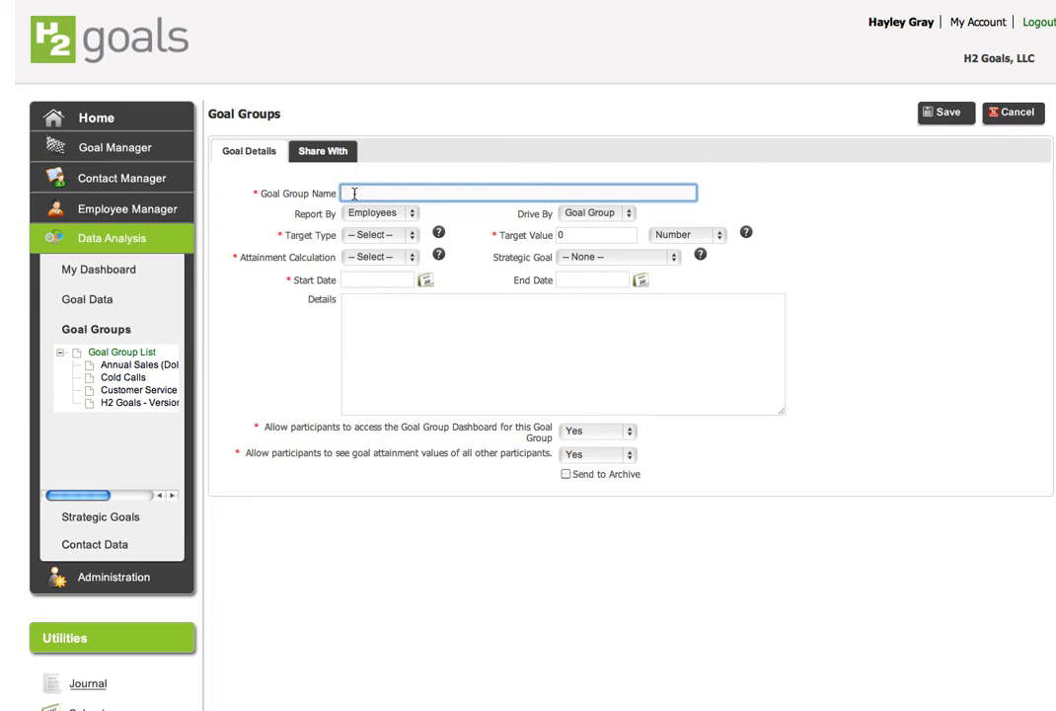
{"action": "type", "text": "Annual Sales (Dollars)"}
{"action": "left_click", "coordinate": [410, 215]}
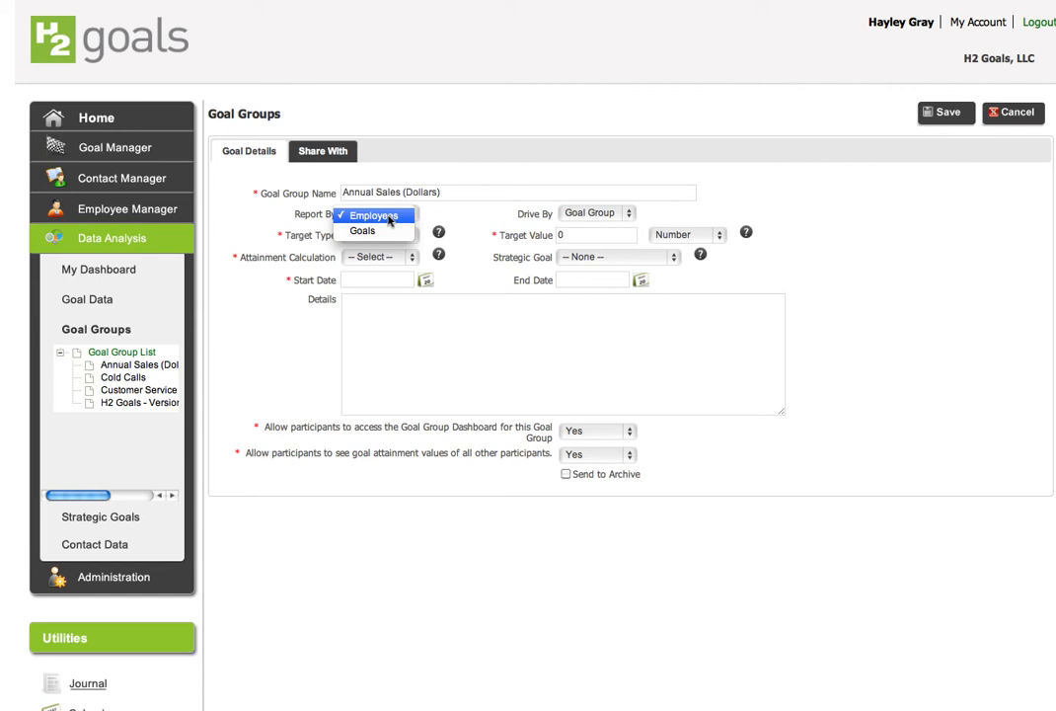
{"action": "left_click", "coordinate": [390, 218]}
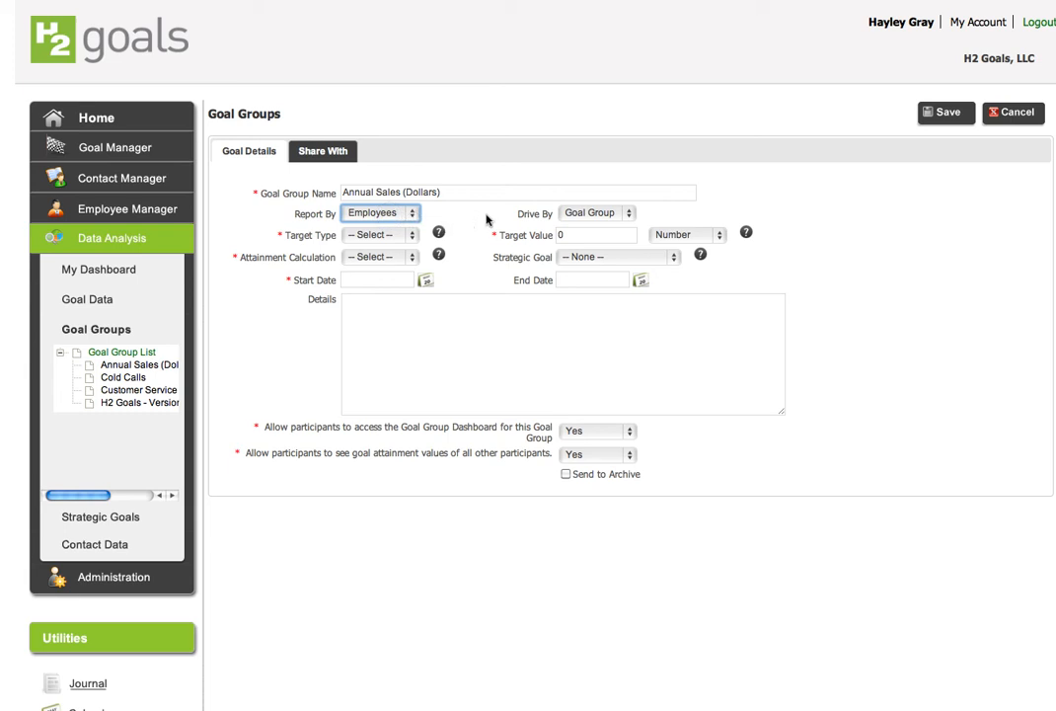
{"action": "left_click", "coordinate": [629, 215]}
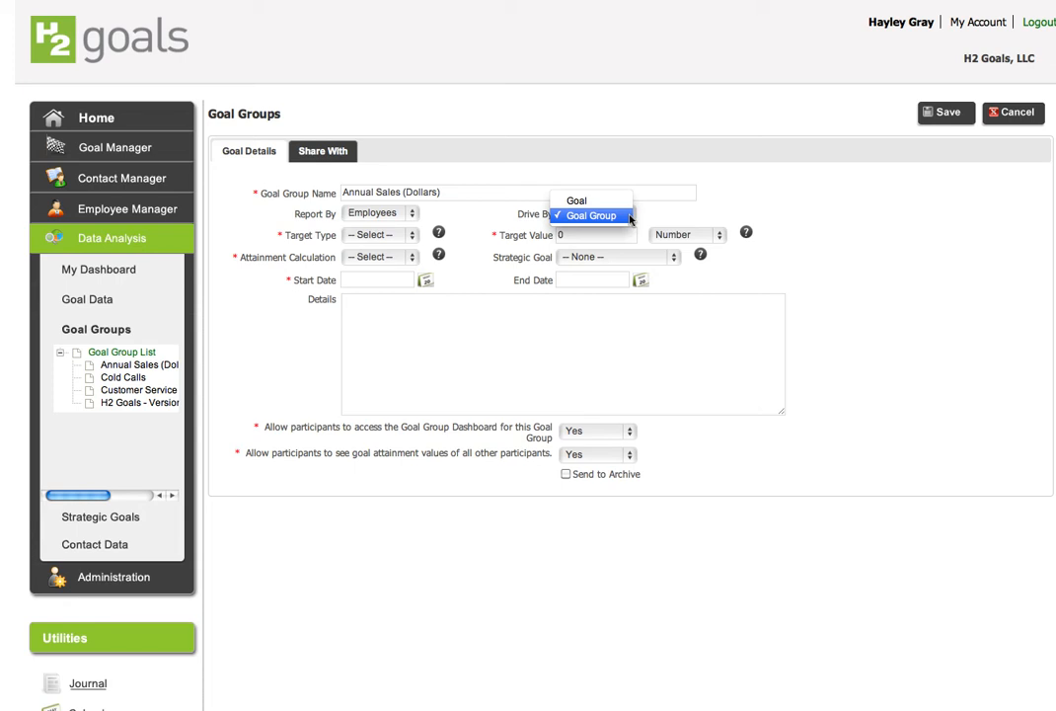
{"action": "left_click", "coordinate": [622, 216]}
Set the target value to 100000000 with the unit Dollar ($)
{"action": "left_click", "coordinate": [582, 233]}
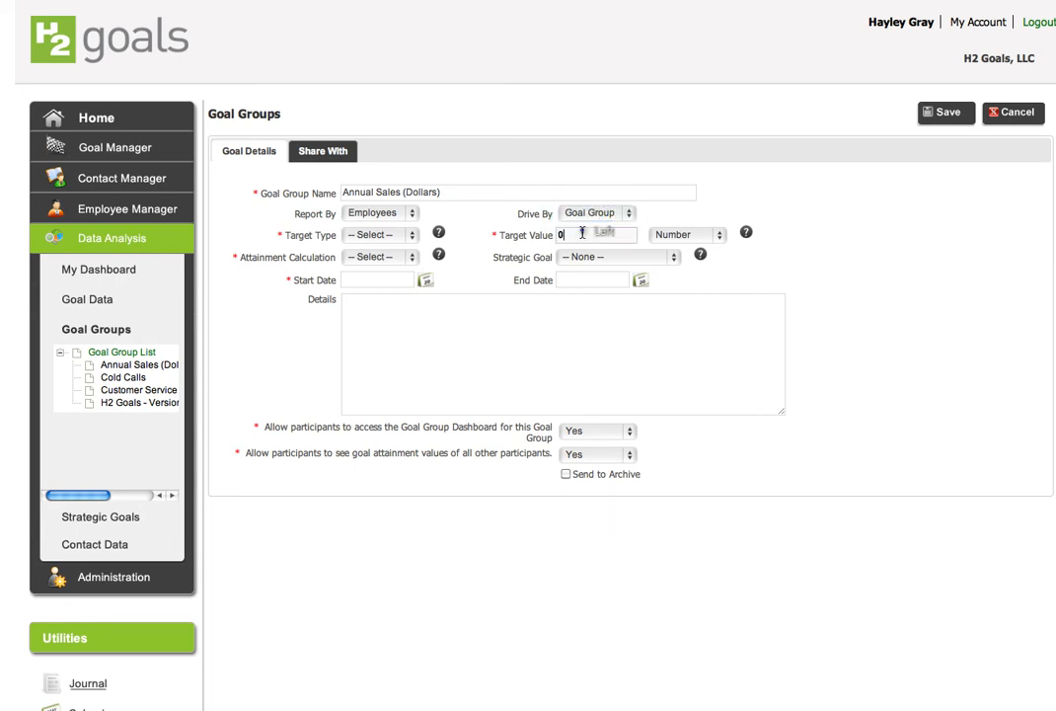
{"action": "double_click", "coordinate": [582, 233]}
{"action": "type", "text": "100000000"}
{"action": "left_click", "coordinate": [715, 235]}
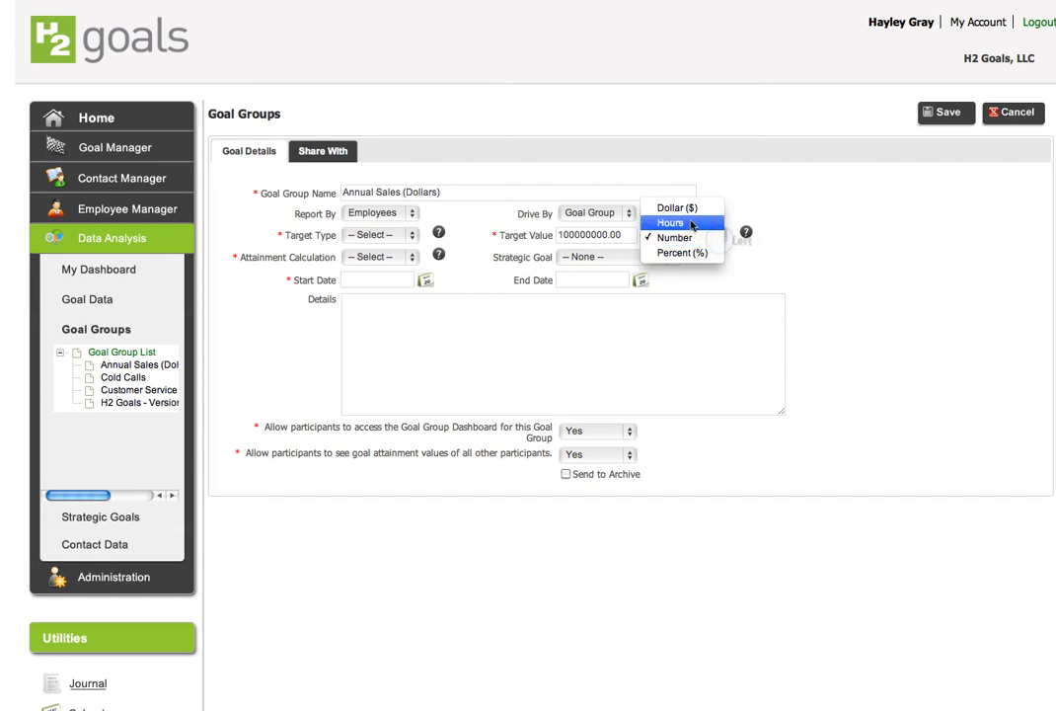
{"action": "left_click", "coordinate": [690, 209]}
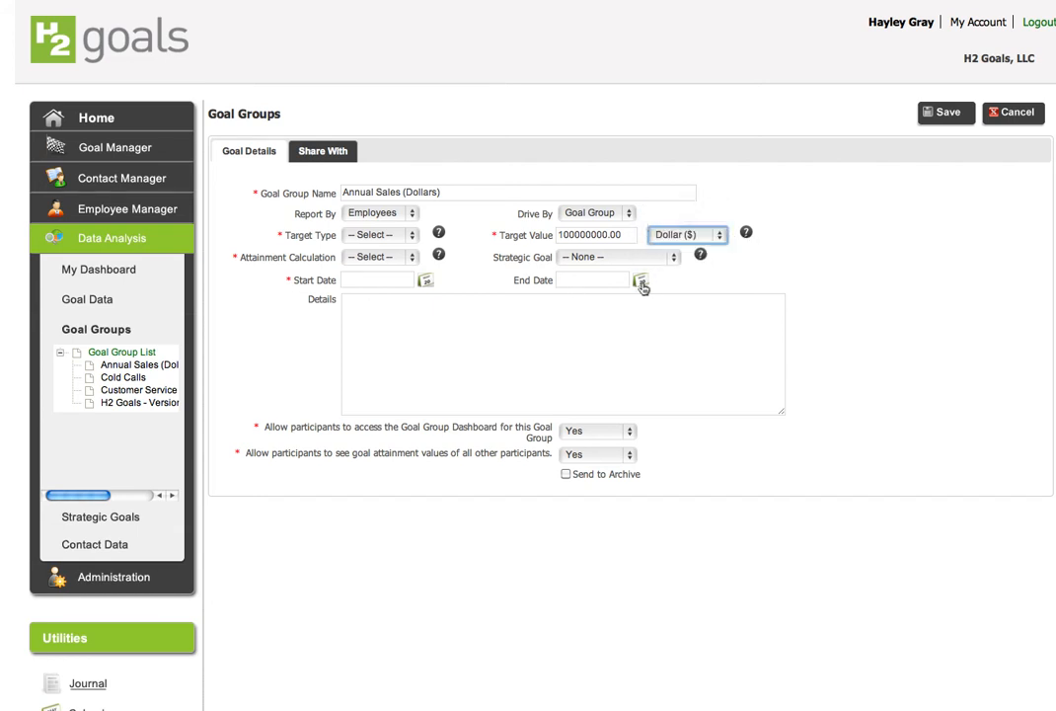
Set the start date to 01/01/2011 using the calendar picker
{"action": "left_click", "coordinate": [424, 282]}
{"action": "left_click", "coordinate": [373, 193]}
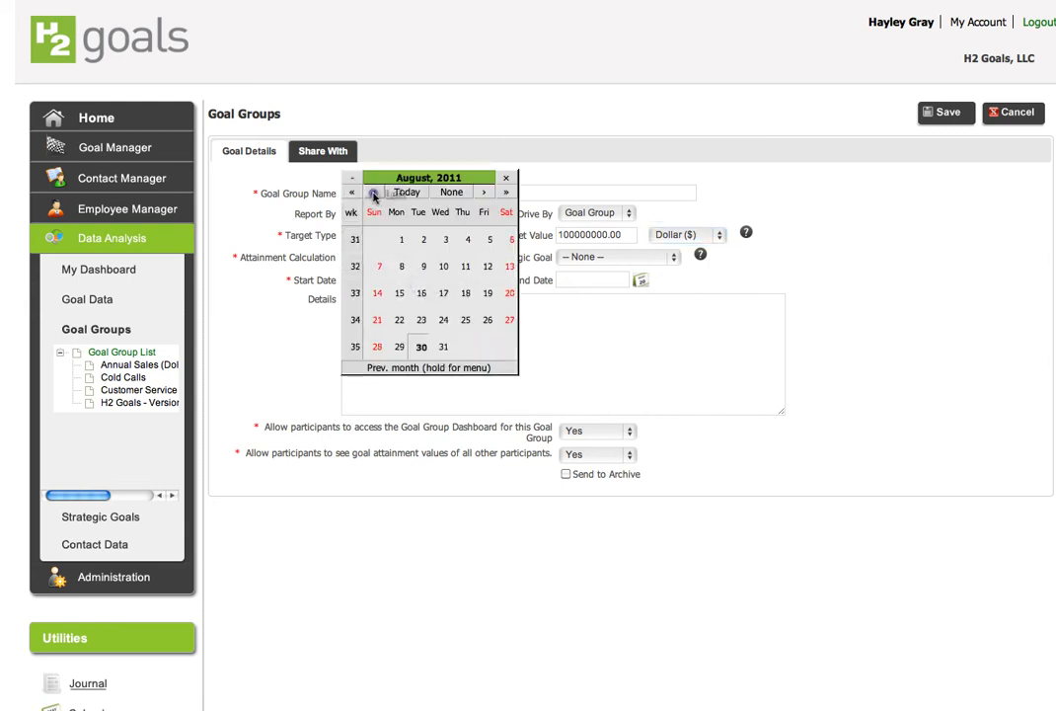
{"action": "left_click", "coordinate": [373, 193]}
{"action": "left_click", "coordinate": [373, 194]}
{"action": "left_click", "coordinate": [373, 194]}
{"action": "left_click", "coordinate": [374, 193]}
{"action": "left_click", "coordinate": [373, 194]}
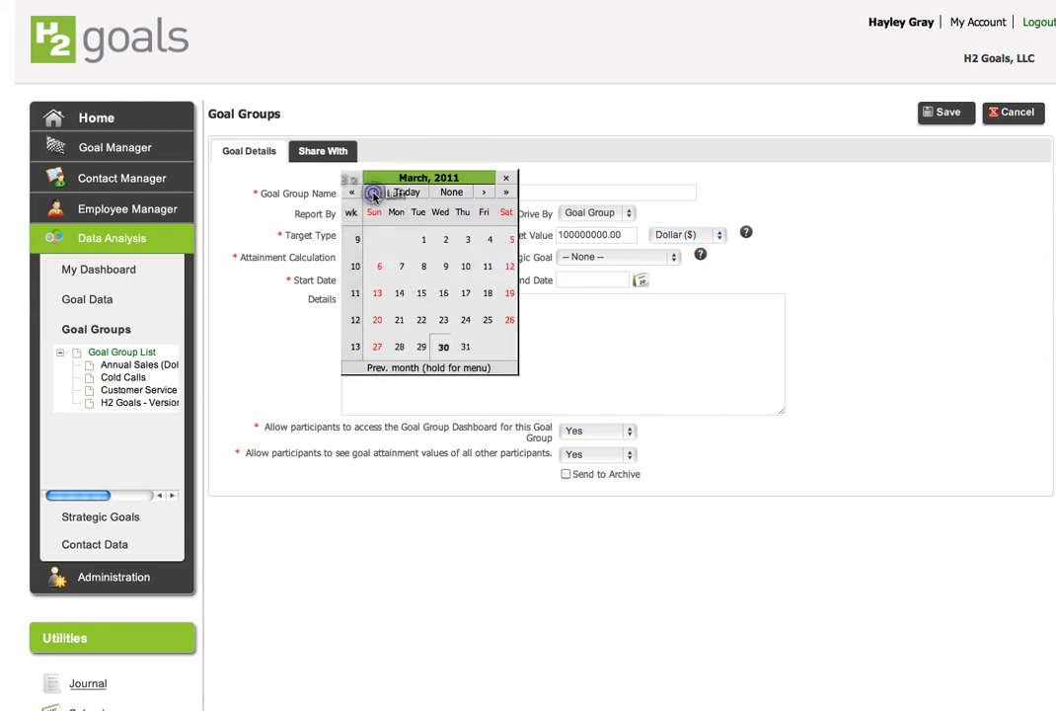
{"action": "left_click", "coordinate": [373, 194]}
{"action": "left_click", "coordinate": [373, 193]}
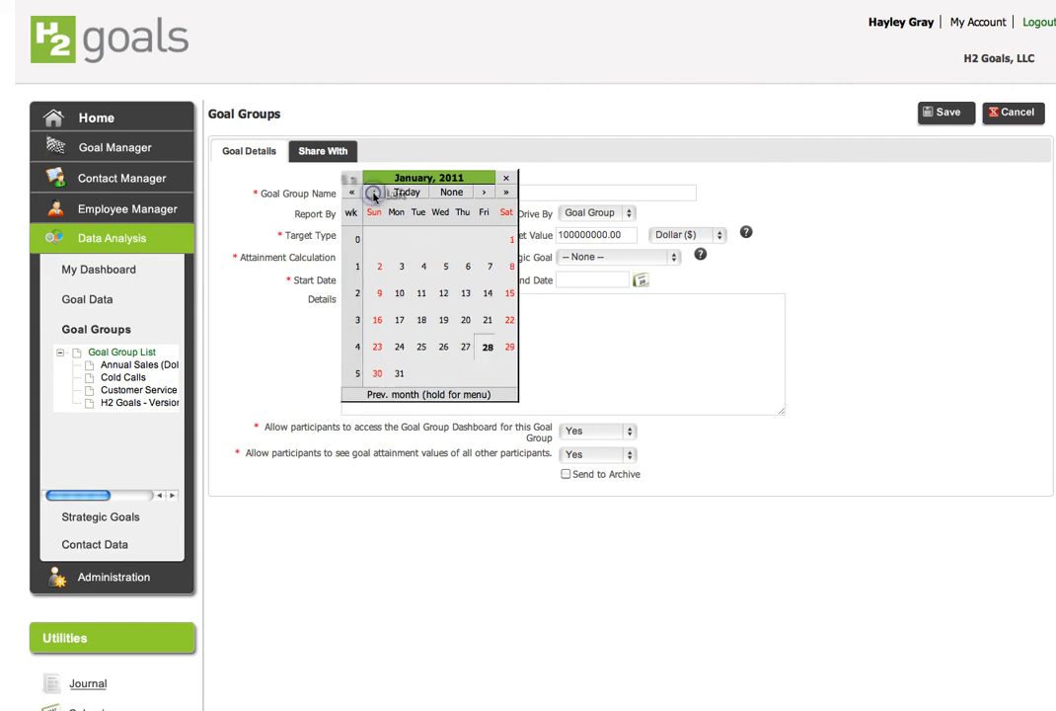
{"action": "left_click", "coordinate": [506, 239]}
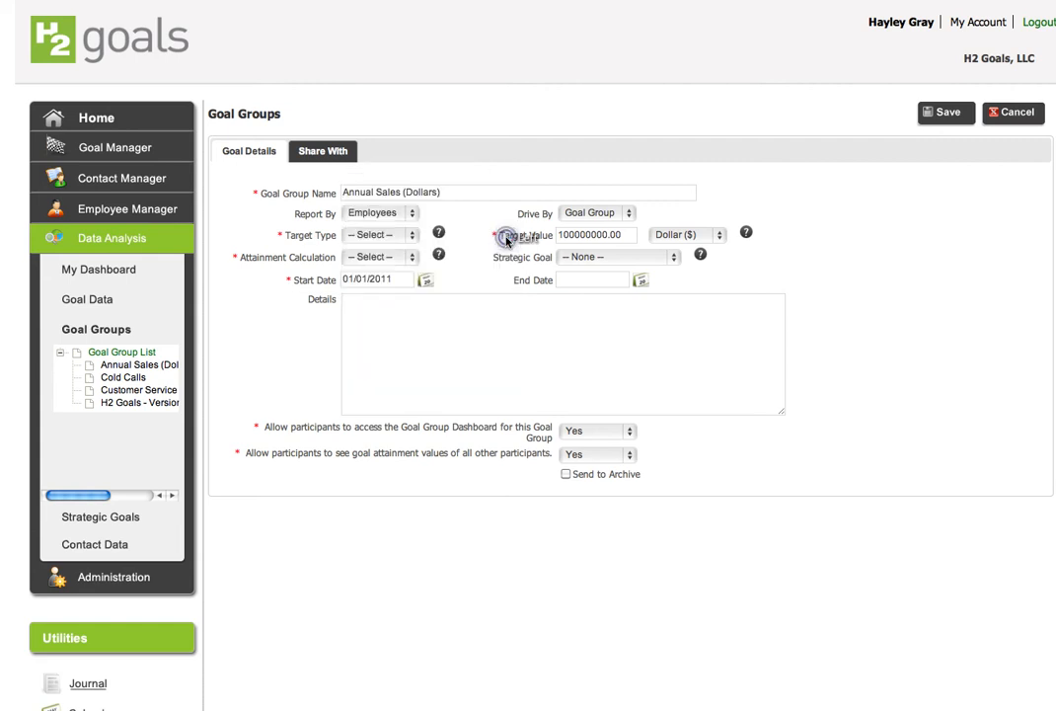
Set the end date to 12/31/2011 using the calendar picker
{"action": "left_click", "coordinate": [640, 280]}
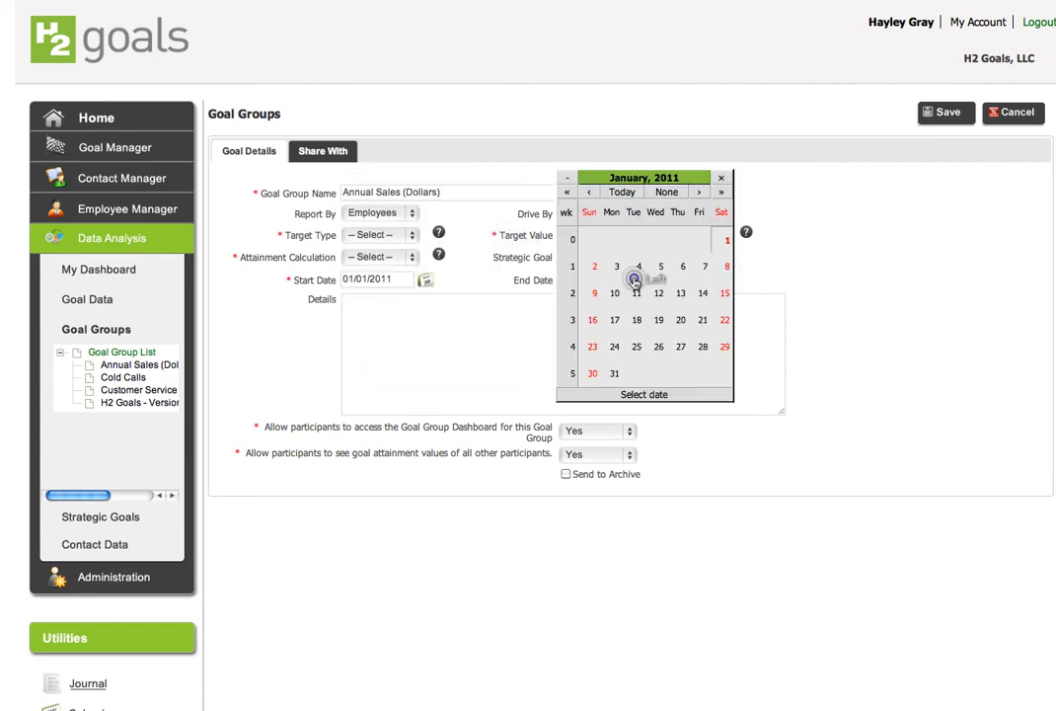
{"action": "left_click", "coordinate": [699, 192]}
{"action": "left_click", "coordinate": [699, 192]}
{"action": "left_click", "coordinate": [699, 192]}
{"action": "left_click", "coordinate": [699, 192]}
{"action": "left_click", "coordinate": [699, 192]}
{"action": "left_click", "coordinate": [699, 193]}
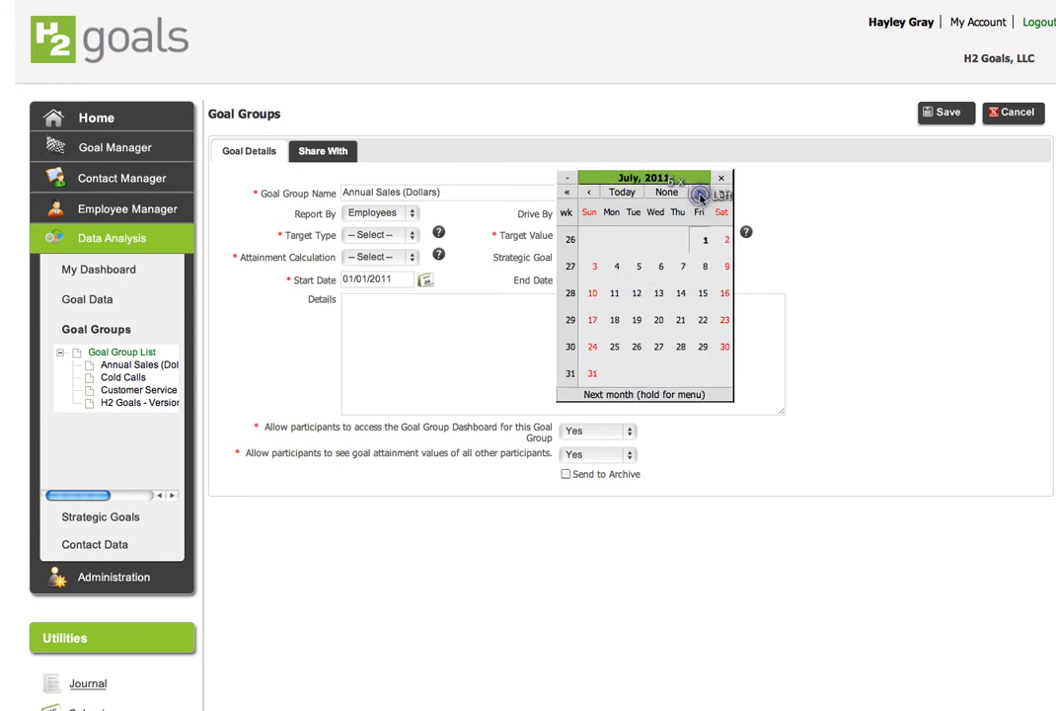
{"action": "left_click", "coordinate": [699, 194]}
{"action": "left_click", "coordinate": [699, 193]}
{"action": "left_click", "coordinate": [699, 194]}
{"action": "left_click", "coordinate": [698, 194]}
{"action": "left_click", "coordinate": [699, 194]}
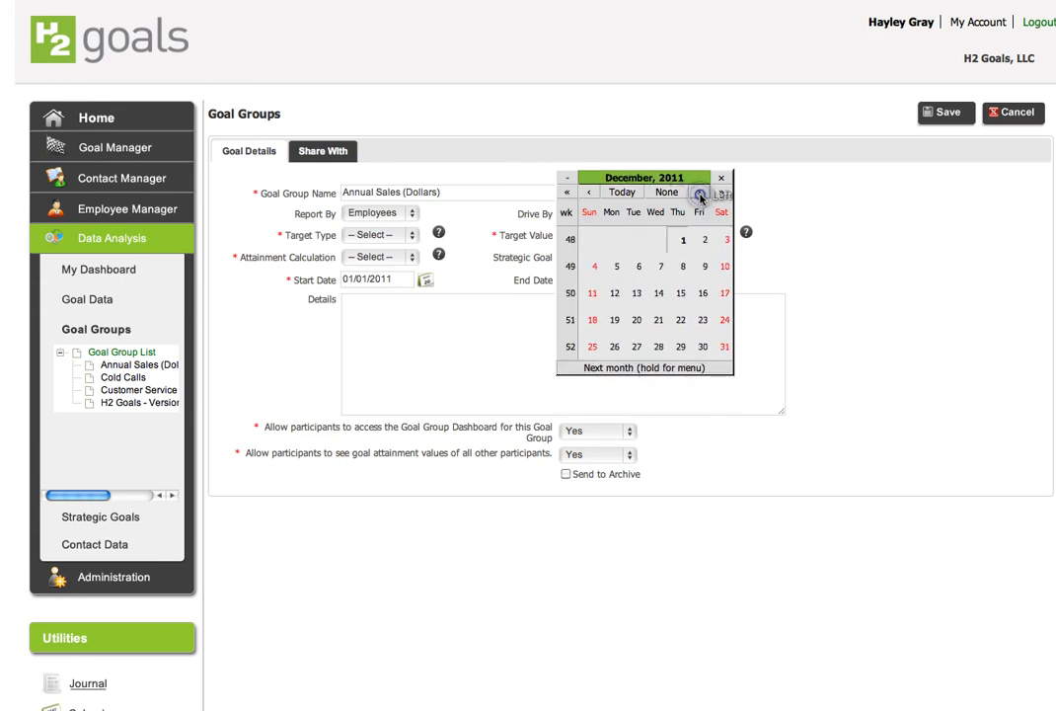
{"action": "left_click", "coordinate": [724, 348]}
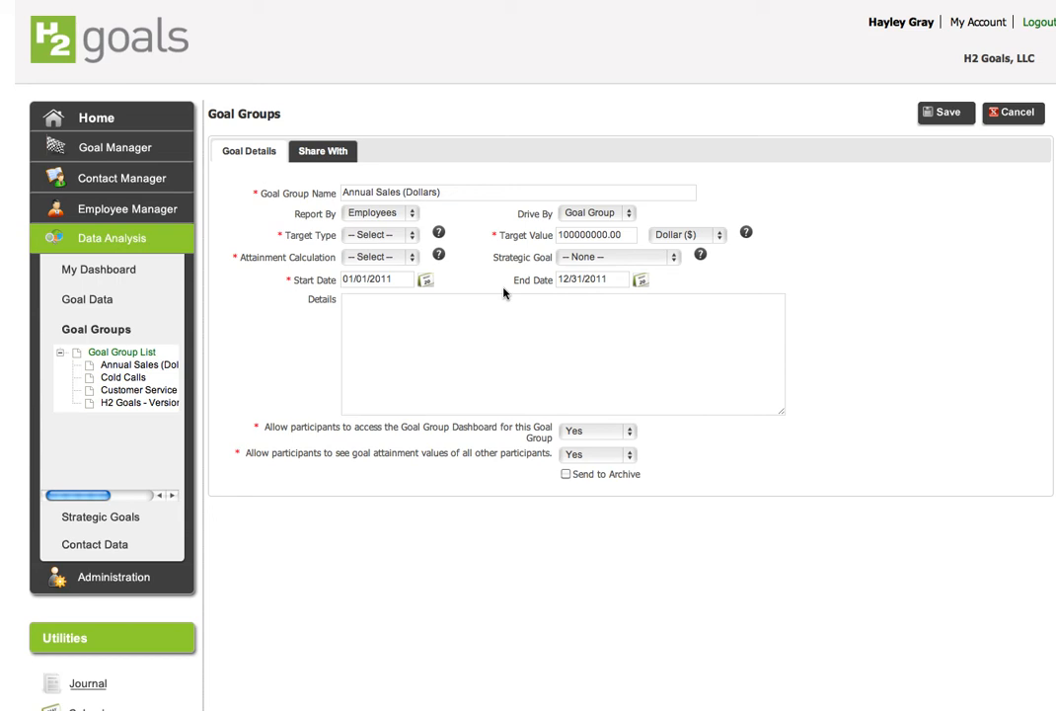
Switch Drive By to Goal and back to Goal Group
{"action": "left_click", "coordinate": [624, 213]}
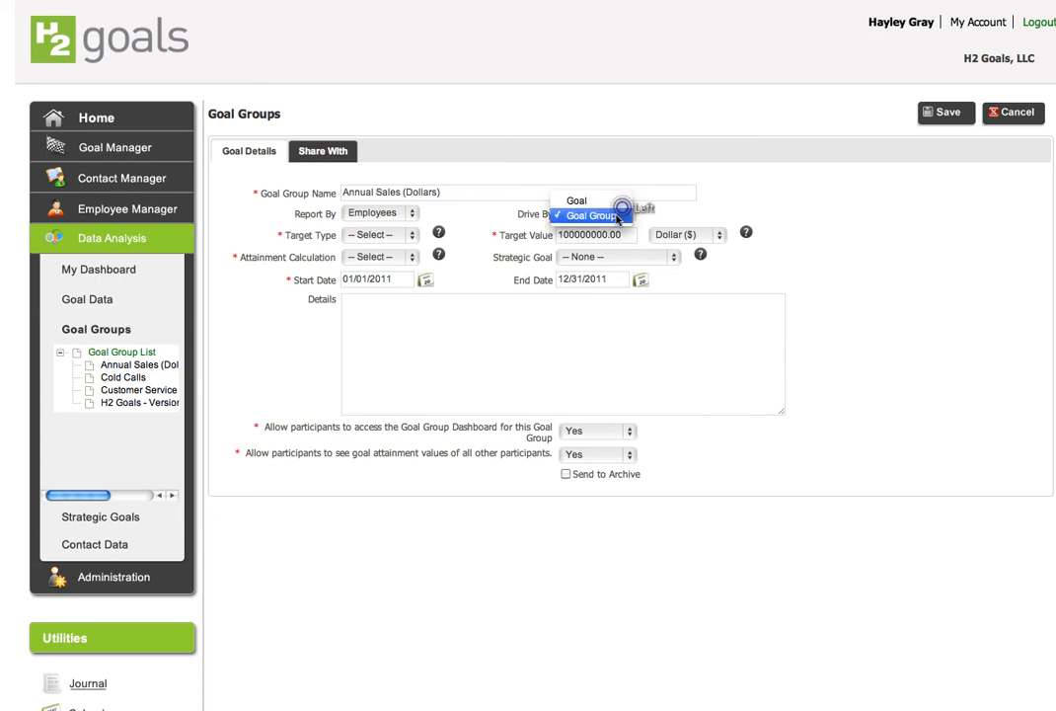
{"action": "left_click", "coordinate": [602, 201]}
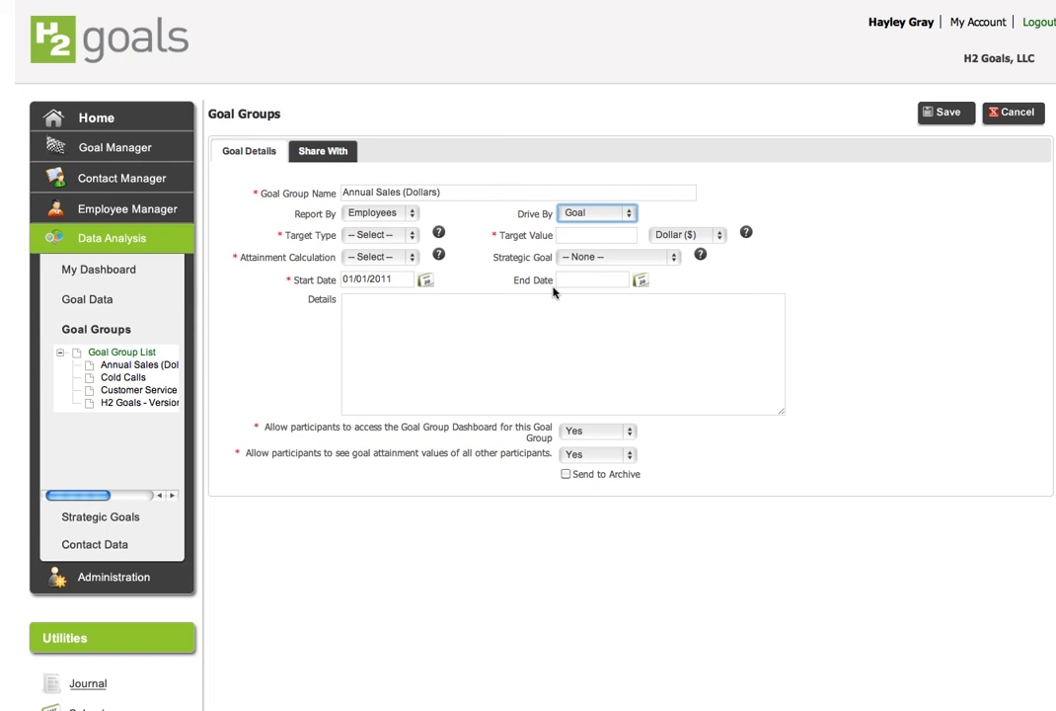
{"action": "left_click", "coordinate": [624, 214]}
{"action": "left_click", "coordinate": [607, 230]}
{"action": "left_click", "coordinate": [595, 234]}
{"action": "type", "text": "1"}
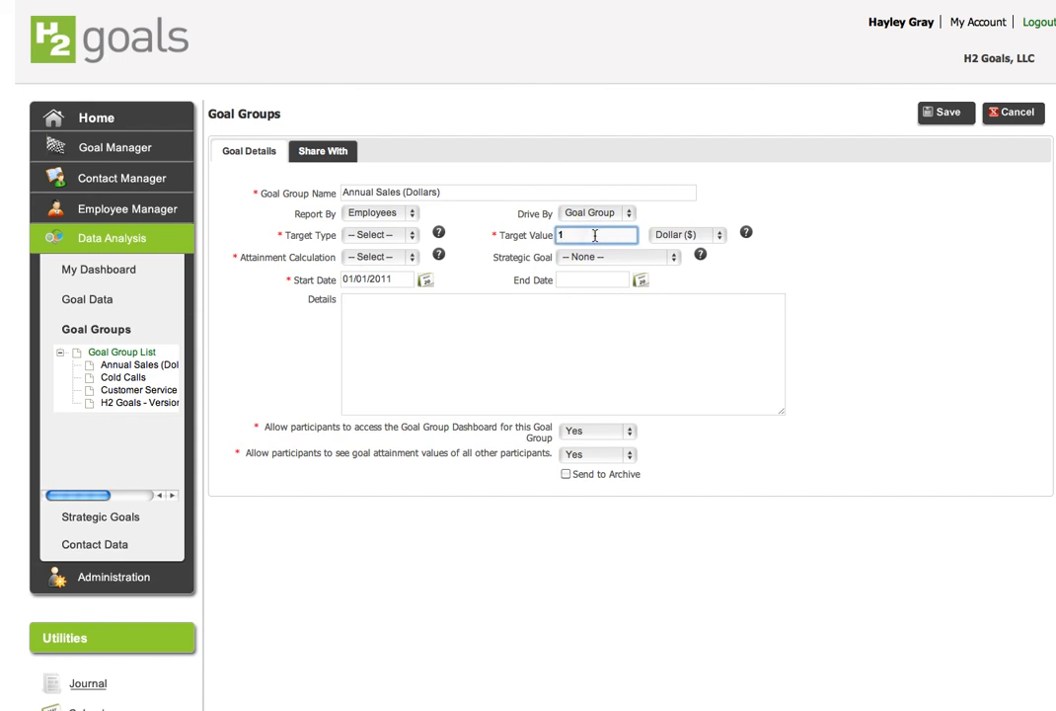
{"action": "type", "text": "000000000"}
{"action": "left_click", "coordinate": [639, 281]}
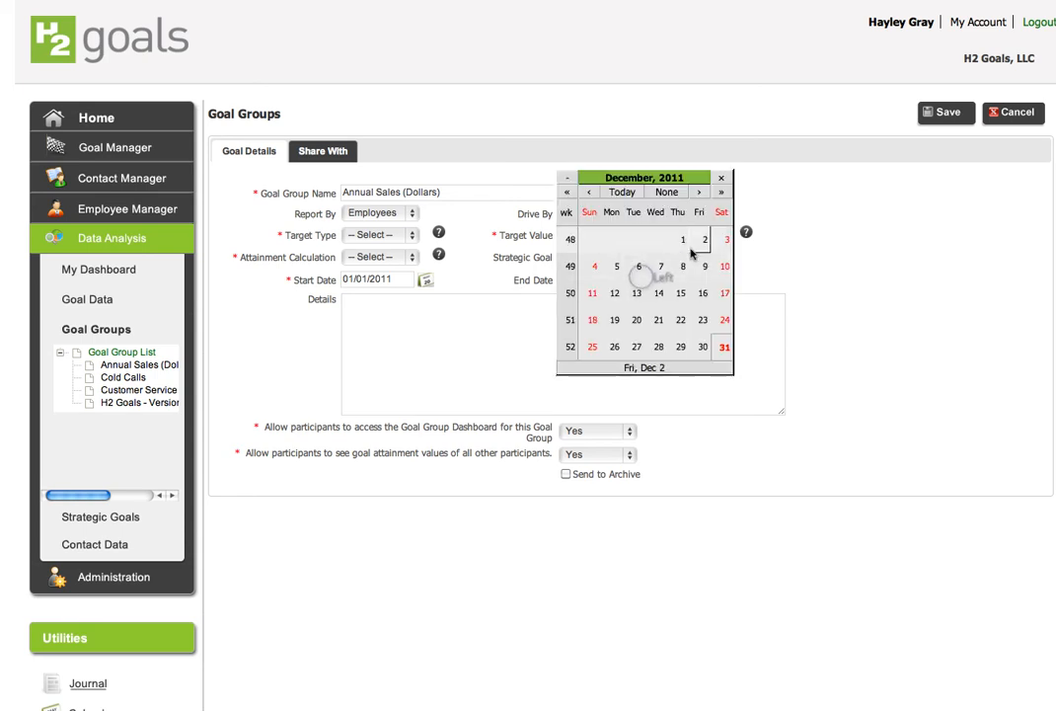
{"action": "left_click", "coordinate": [725, 346]}
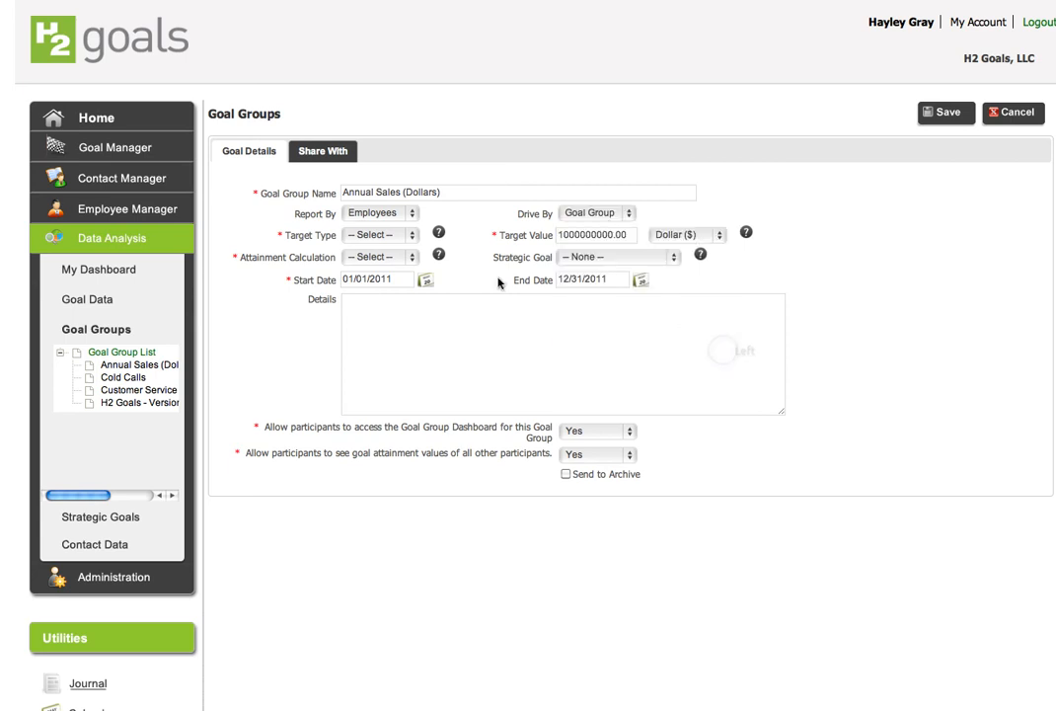
Open and read the Target Type help explanation
{"action": "left_click", "coordinate": [405, 236]}
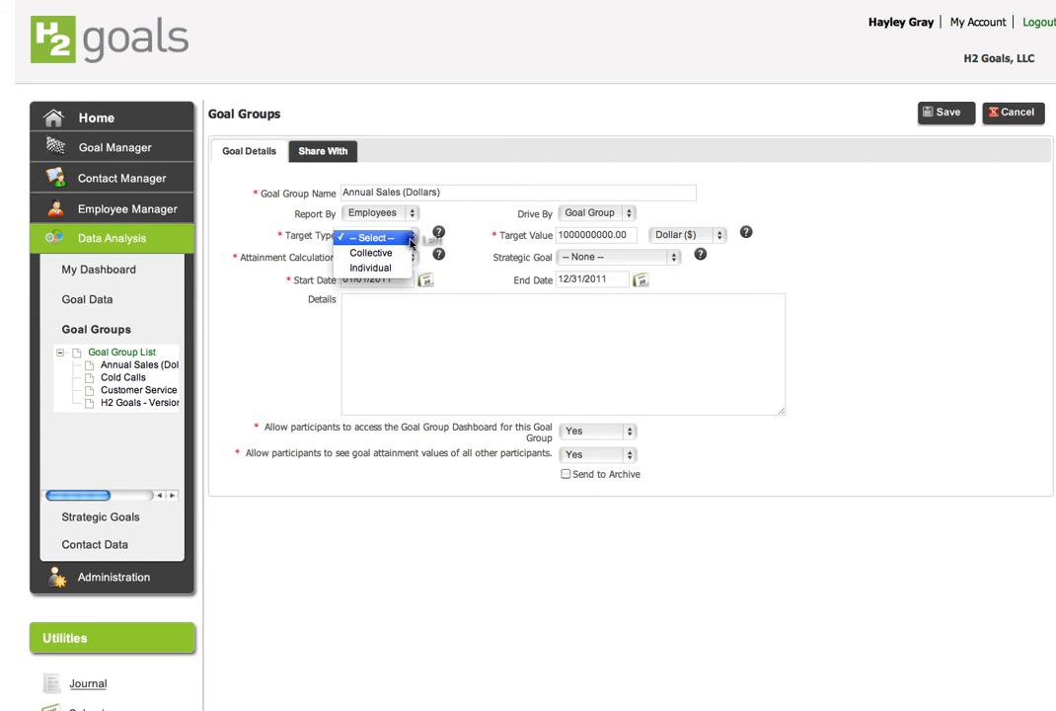
{"action": "left_click", "coordinate": [440, 237]}
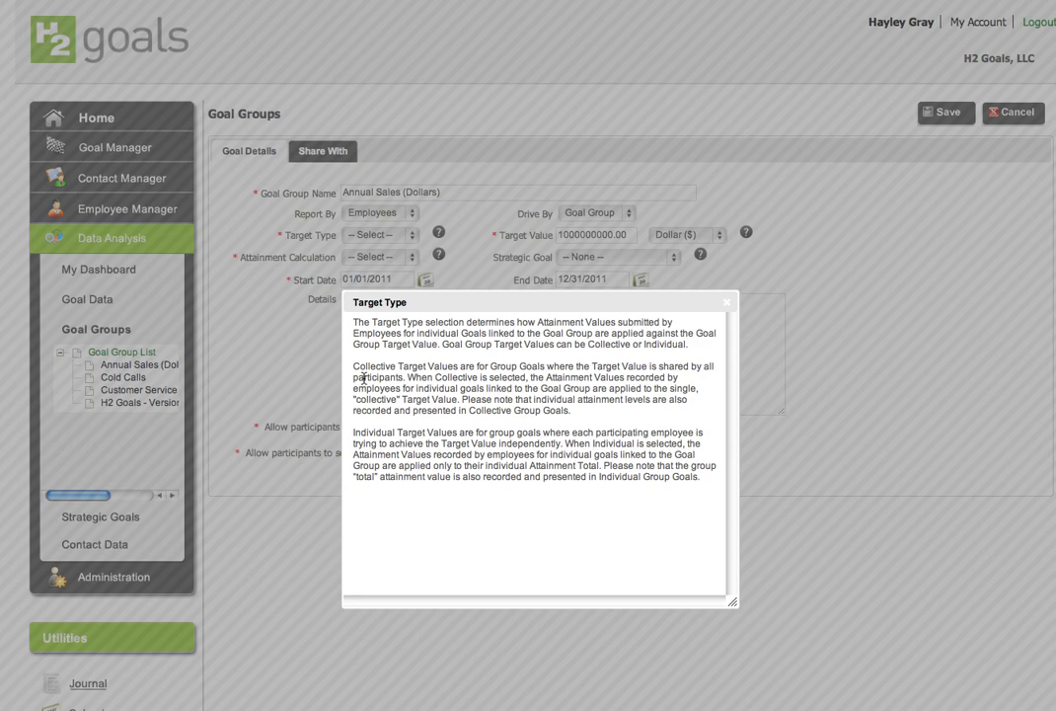
{"action": "left_click", "coordinate": [727, 304]}
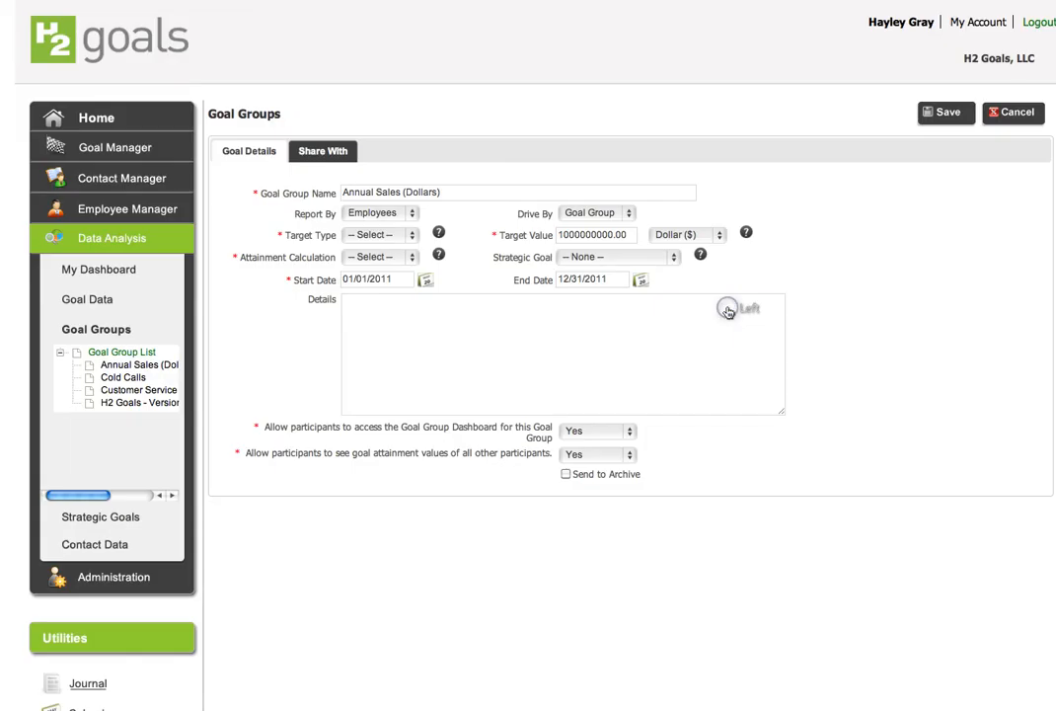
Set the Target Type to Collective
{"action": "left_click", "coordinate": [409, 235]}
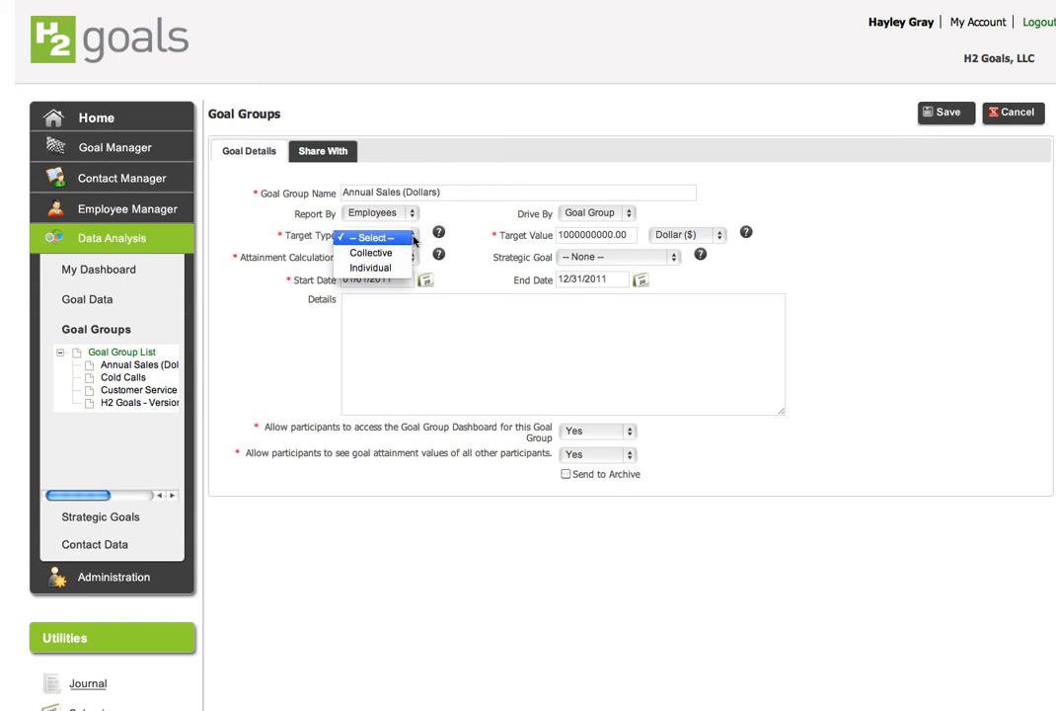
{"action": "left_click", "coordinate": [409, 237]}
{"action": "left_click", "coordinate": [404, 238]}
{"action": "left_click", "coordinate": [395, 252]}
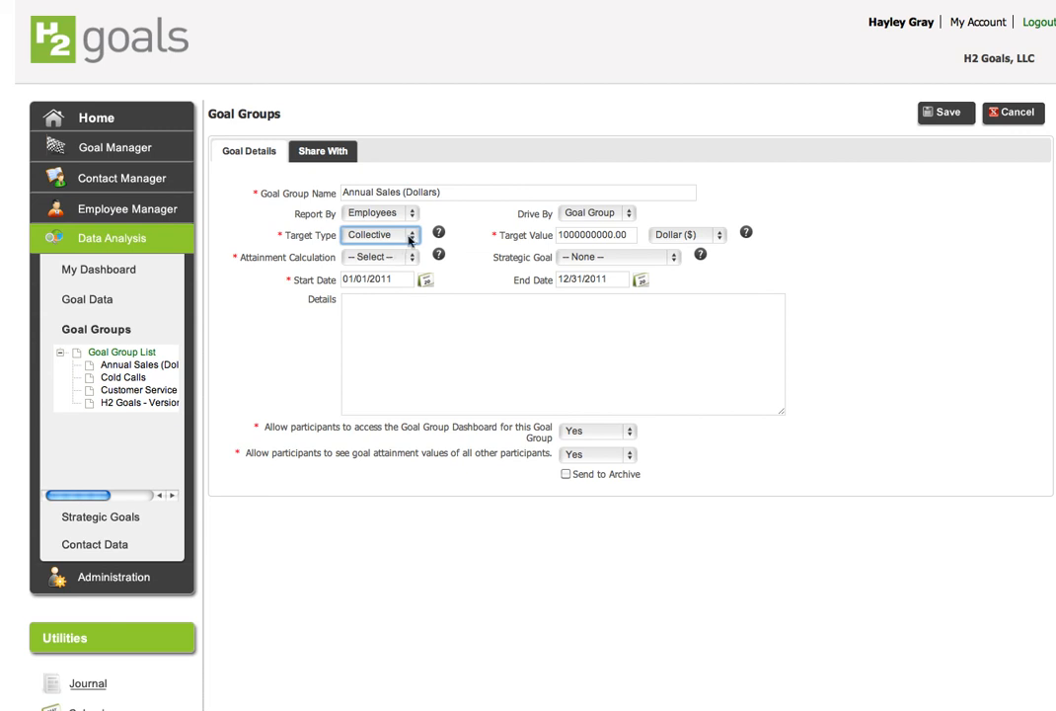
{"action": "left_click", "coordinate": [410, 235]}
{"action": "left_click", "coordinate": [403, 253]}
{"action": "left_click", "coordinate": [412, 237]}
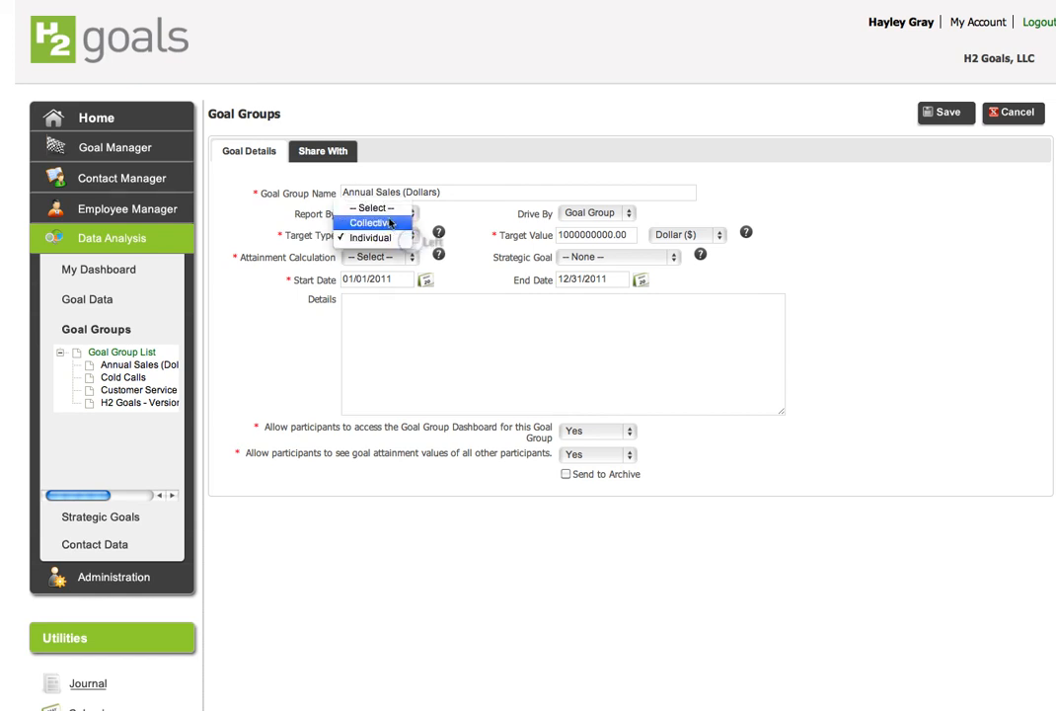
{"action": "left_click", "coordinate": [390, 223]}
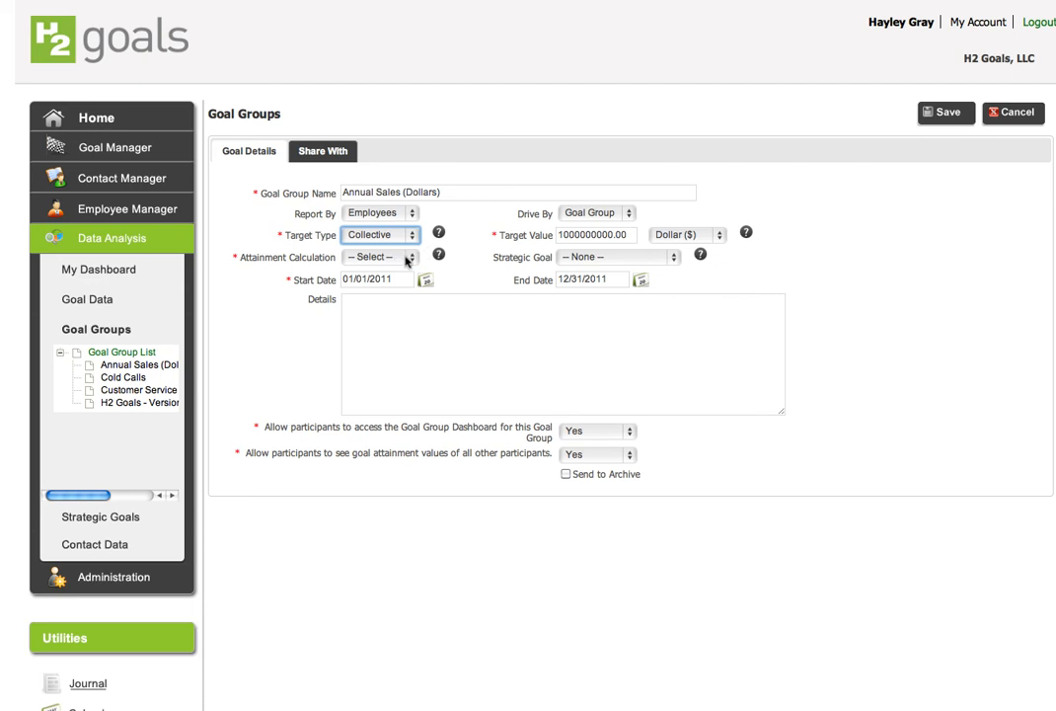
Set the Attainment Calculation to Sum
{"action": "left_click", "coordinate": [407, 260]}
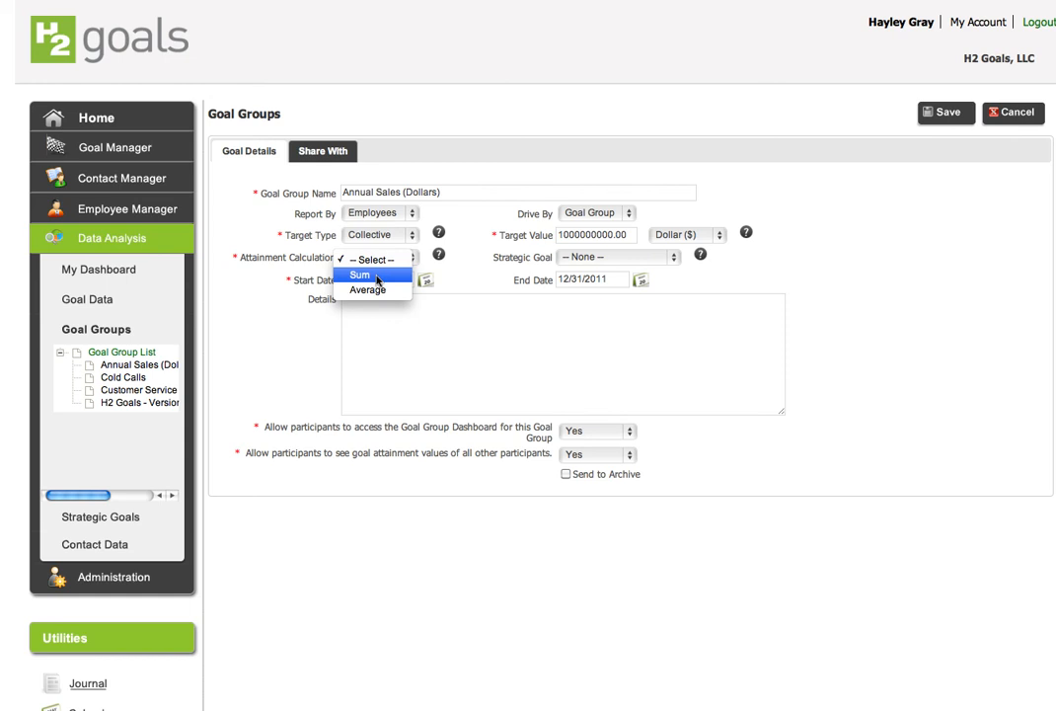
{"action": "left_click", "coordinate": [452, 269]}
{"action": "left_click", "coordinate": [419, 259]}
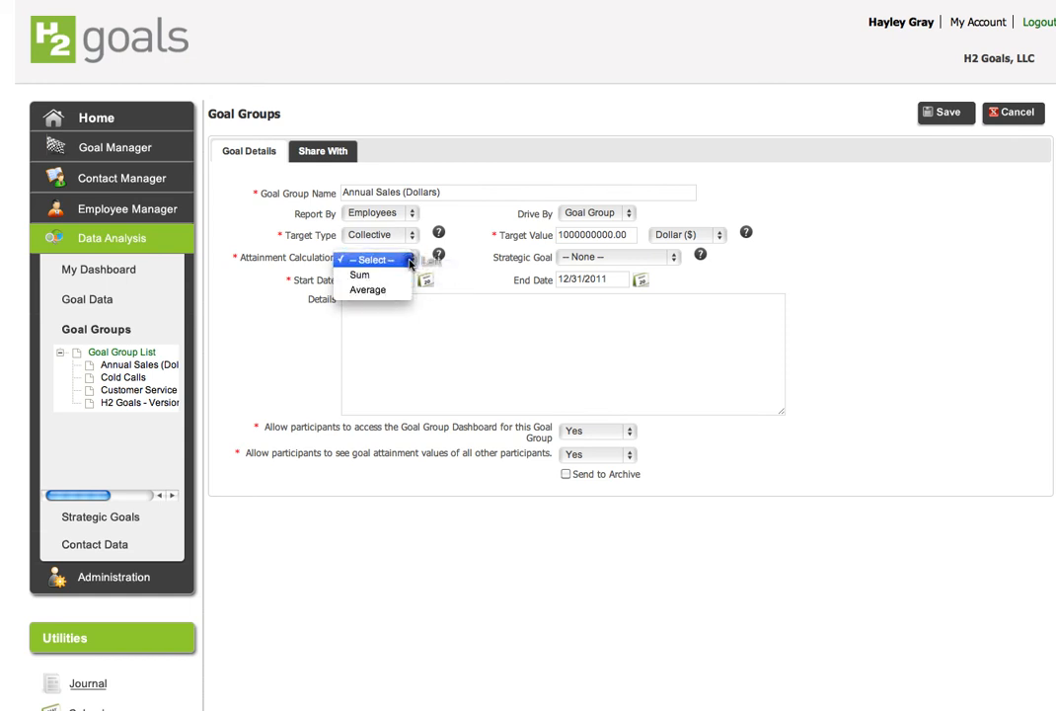
{"action": "left_click", "coordinate": [405, 274]}
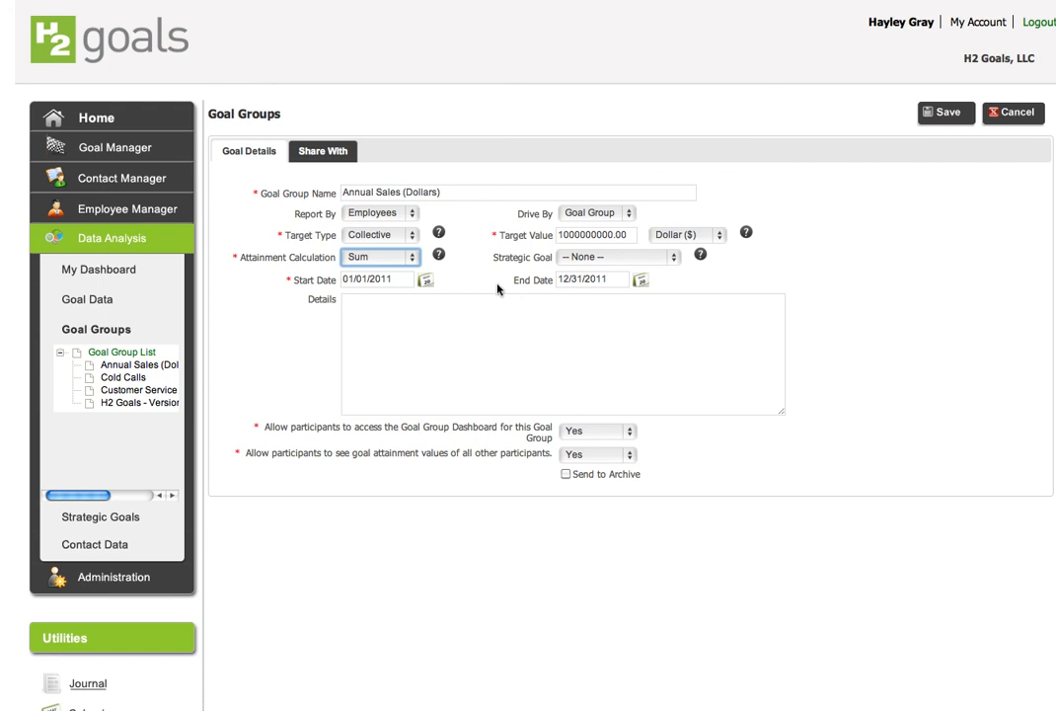
Enter the details: This tracks sales dollars for all products and services sold
{"action": "left_click", "coordinate": [444, 311]}
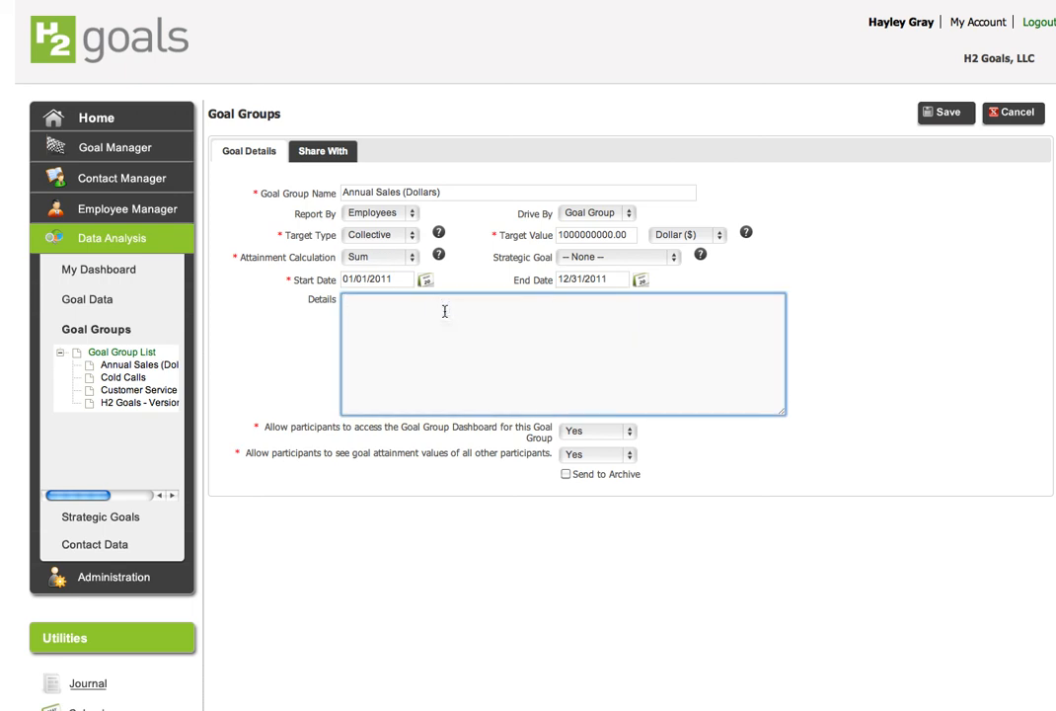
{"action": "type", "text": "This tracks"}
{"action": "key", "text": "BackSpace"}
{"action": "type", "text": "ks sales dollars for all products an"}
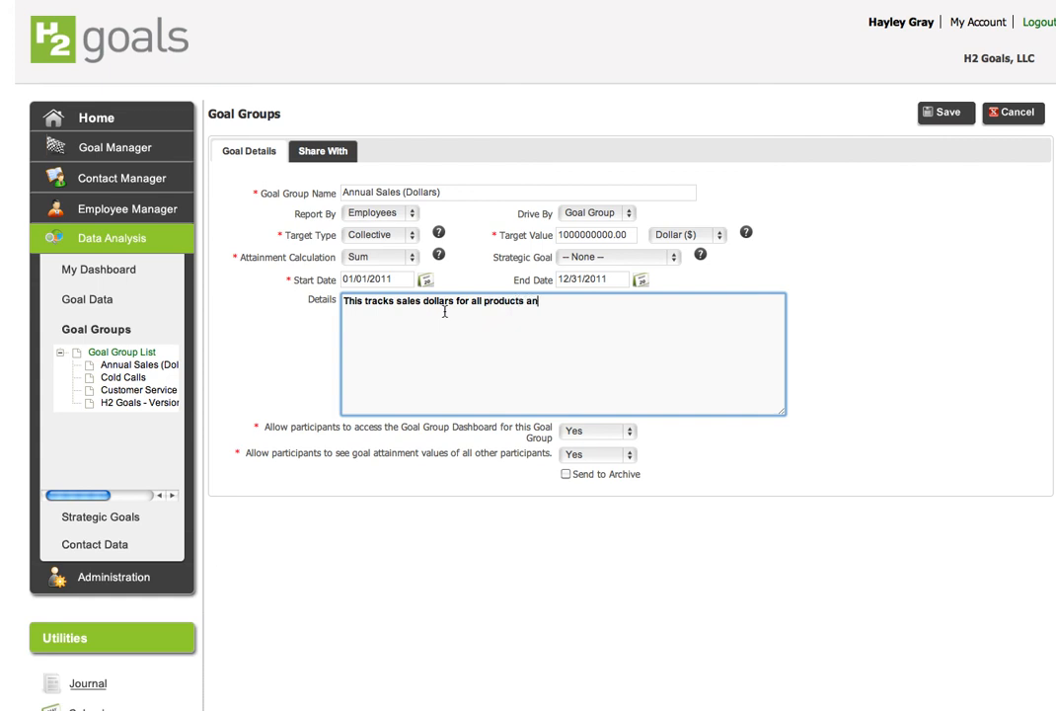
{"action": "type", "text": "d services sold"}
{"action": "left_click", "coordinate": [451, 326]}
Share the goal group with Everyone and return to the goal details
{"action": "left_click", "coordinate": [321, 151]}
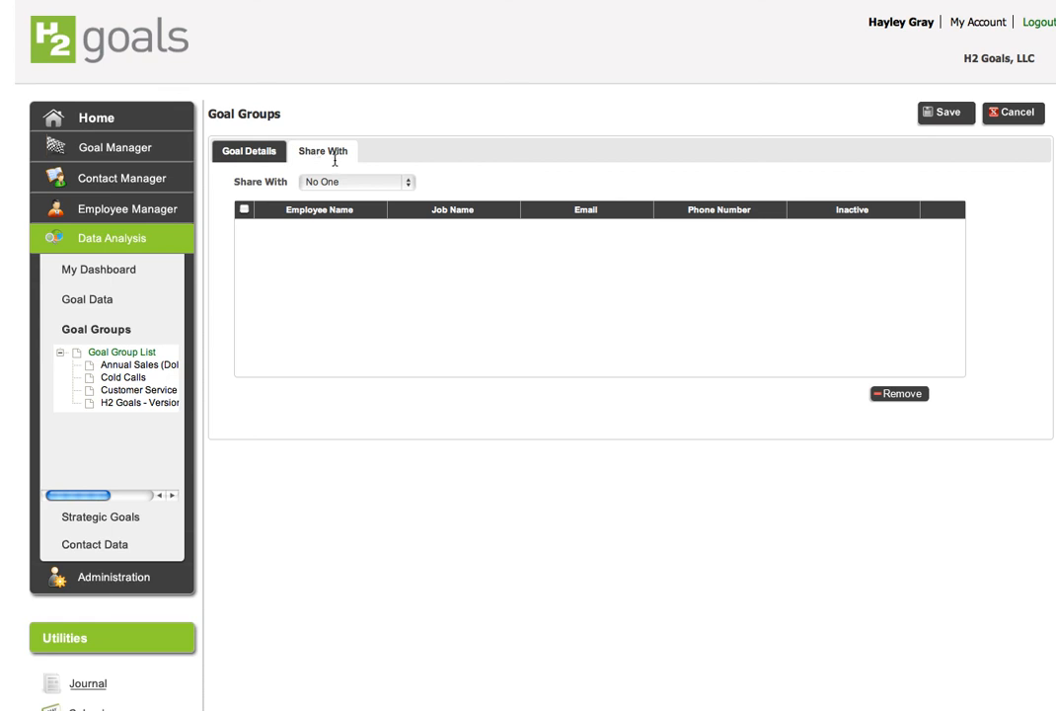
{"action": "left_click", "coordinate": [407, 183]}
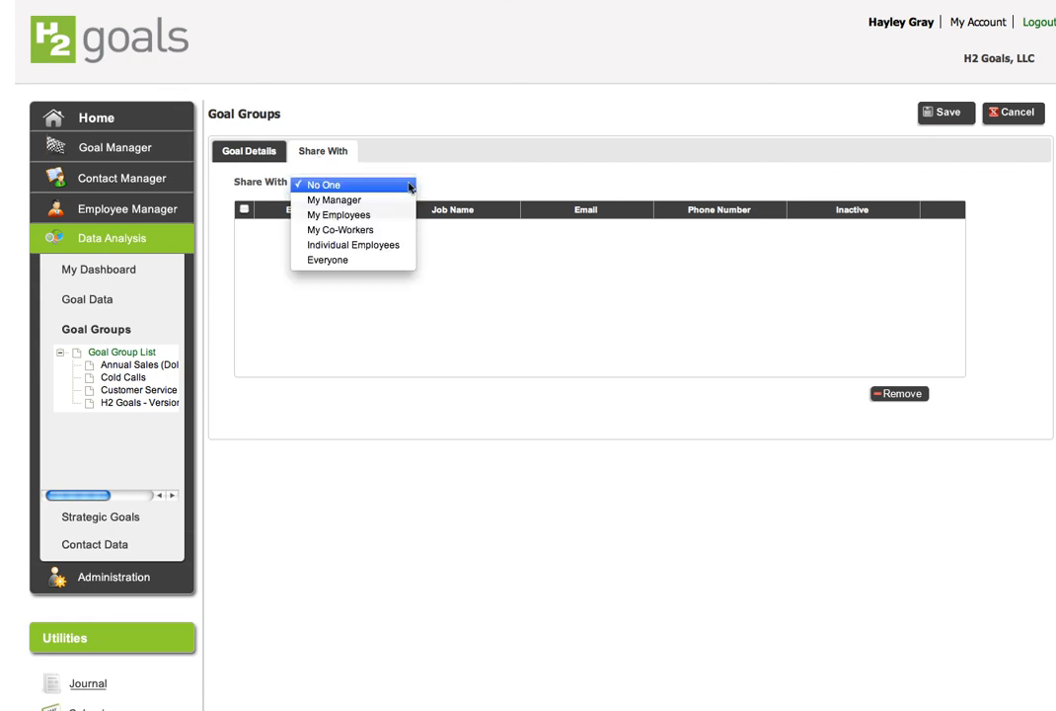
{"action": "left_click", "coordinate": [373, 261]}
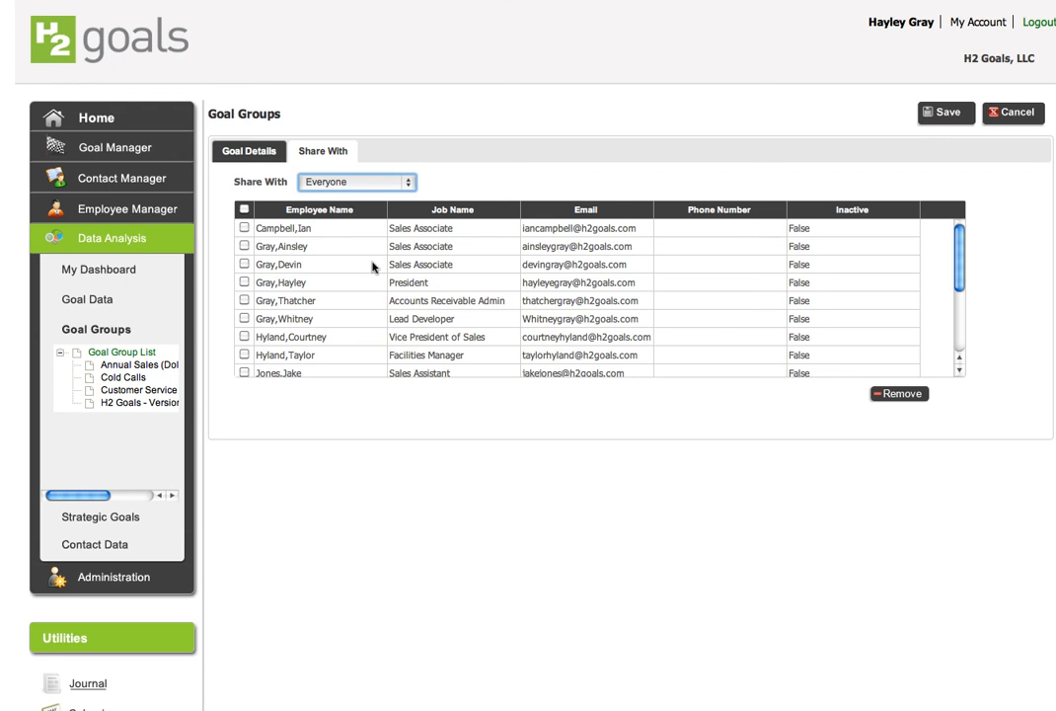
{"action": "left_click", "coordinate": [254, 152]}
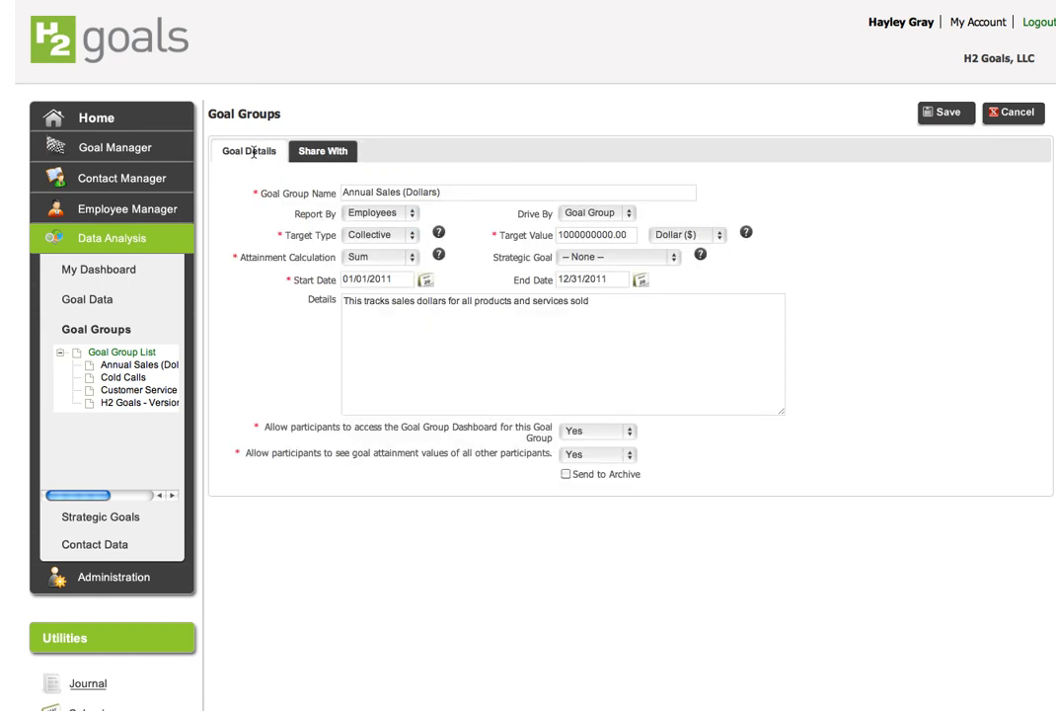